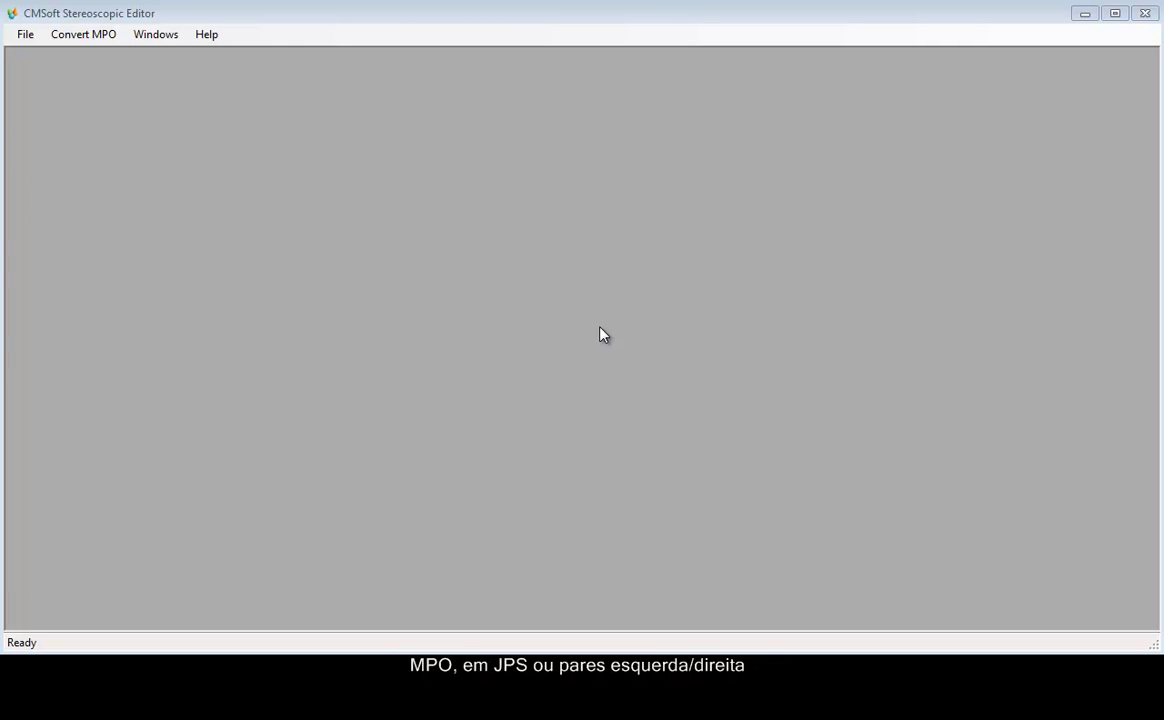
Convert DSCF0070.MPO into the stereo pair DSCF0070_L.JPG and DSCF0070_R.JPG
{"action": "left_click", "coordinate": [104, 40]}
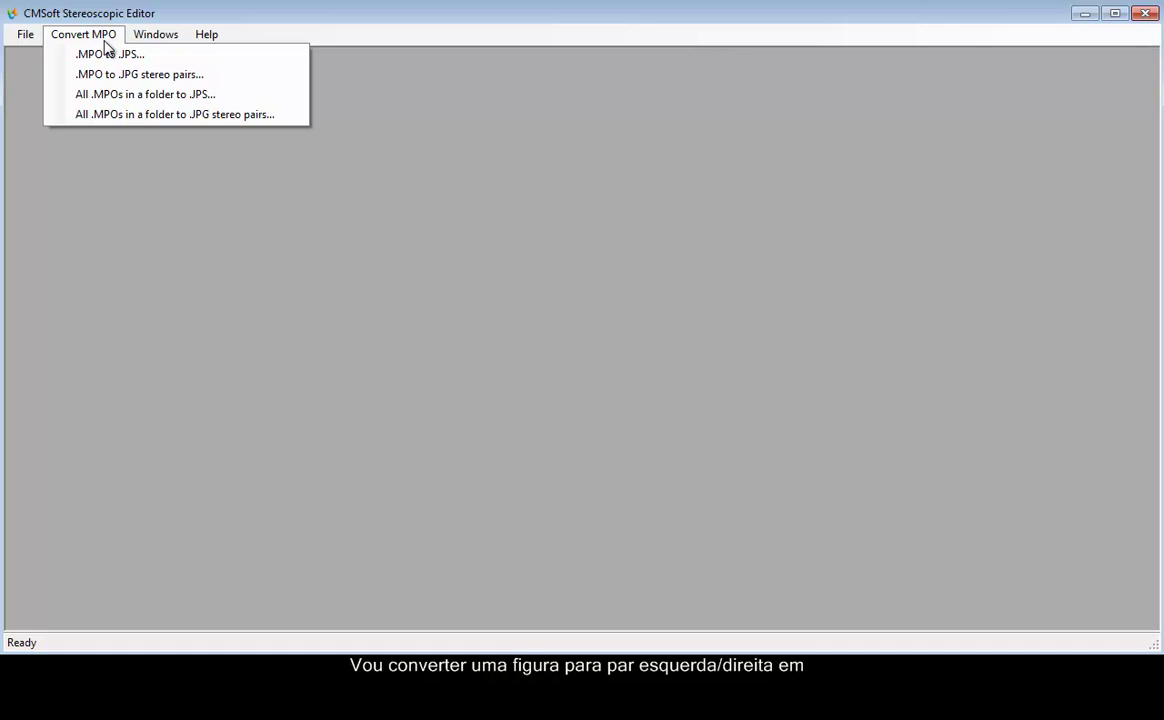
{"action": "left_click", "coordinate": [159, 79]}
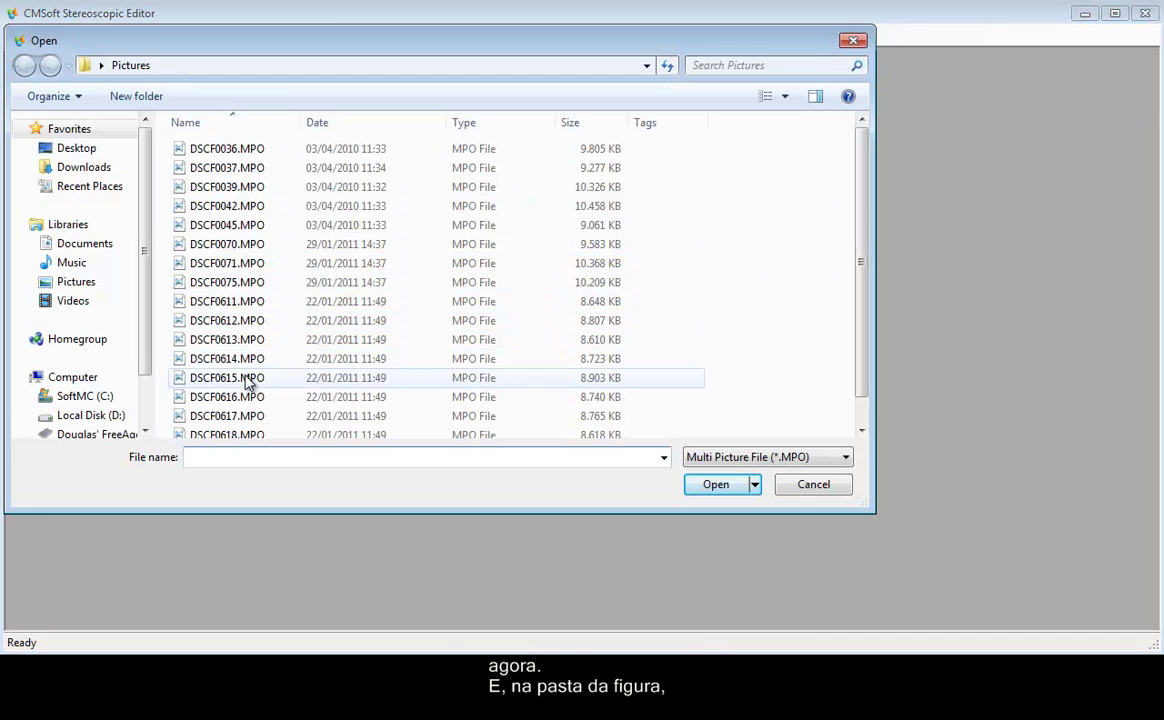
{"action": "left_click", "coordinate": [278, 246]}
{"action": "left_click", "coordinate": [713, 490]}
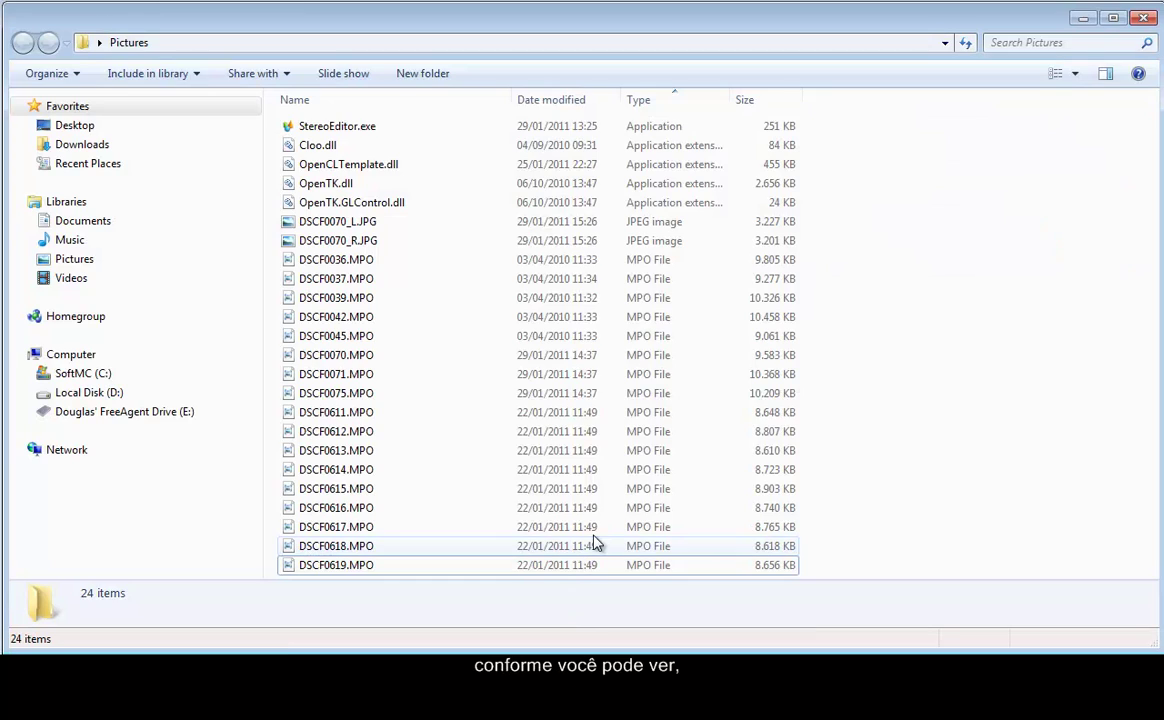
{"action": "double_click", "coordinate": [310, 224]}
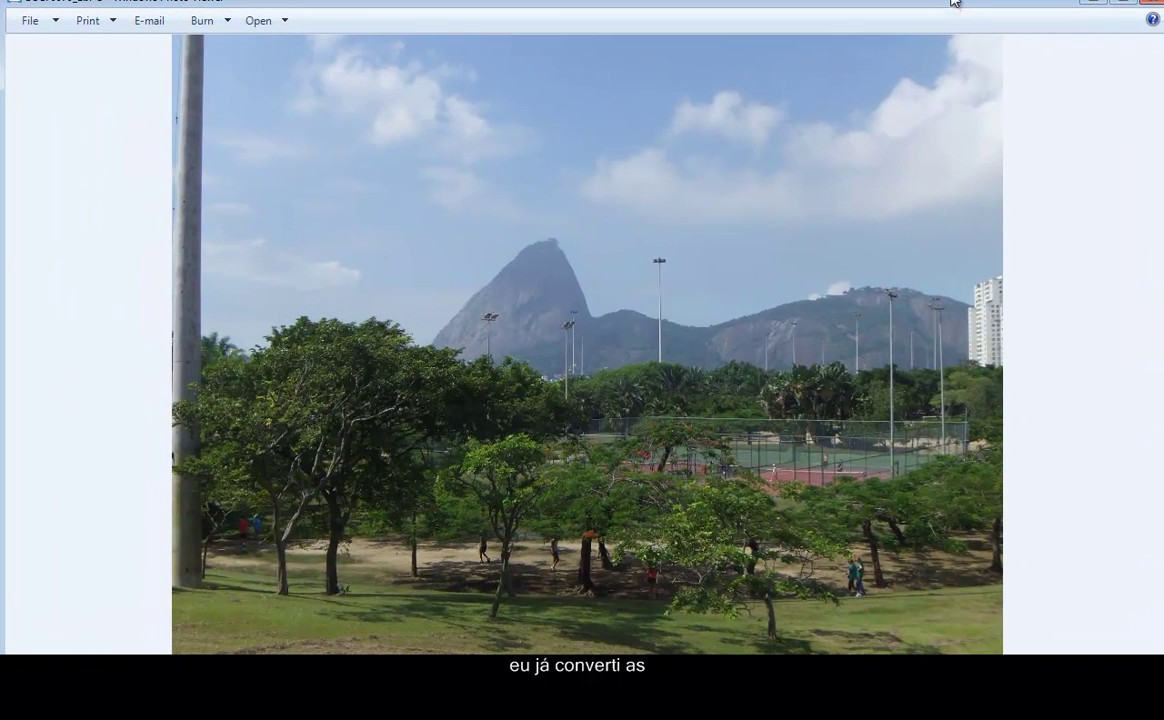
{"action": "key", "text": "Right"}
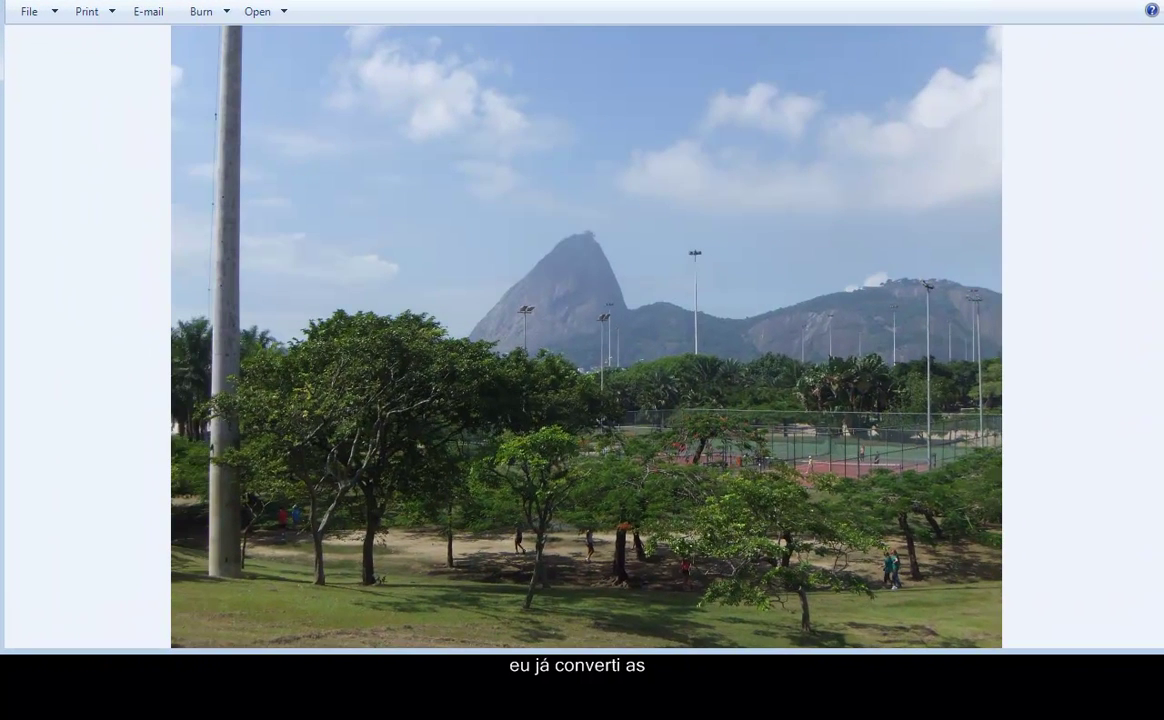
{"action": "key", "text": "Right"}
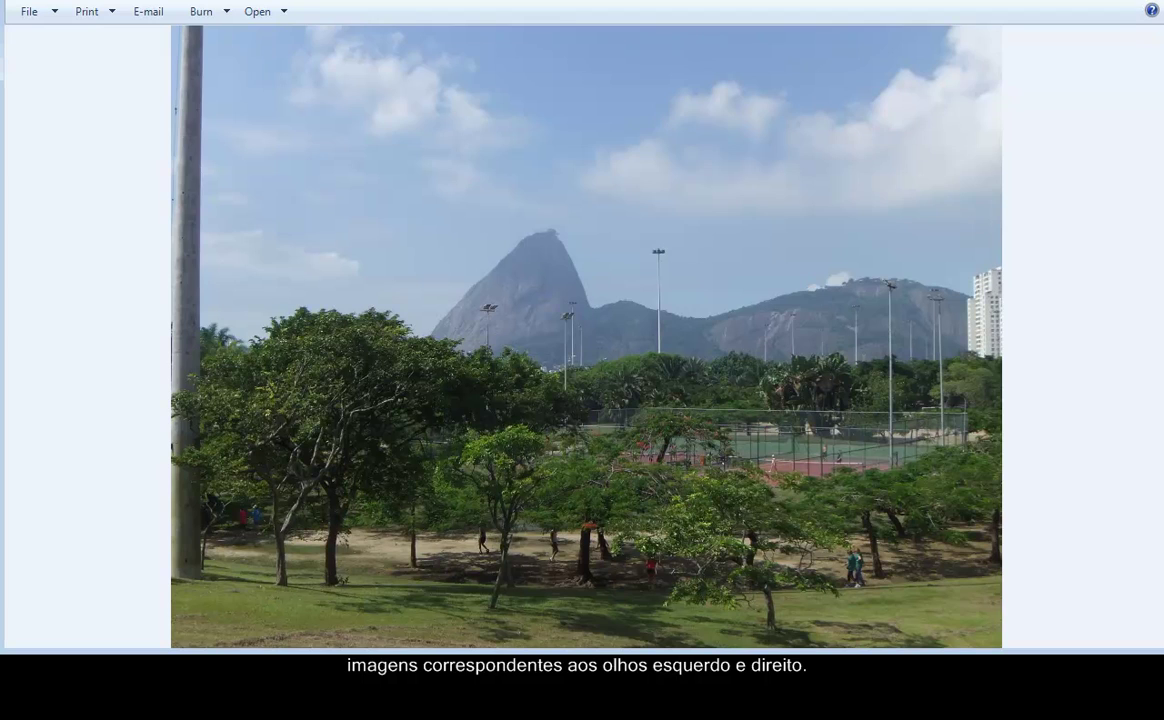
{"action": "key", "text": "Left"}
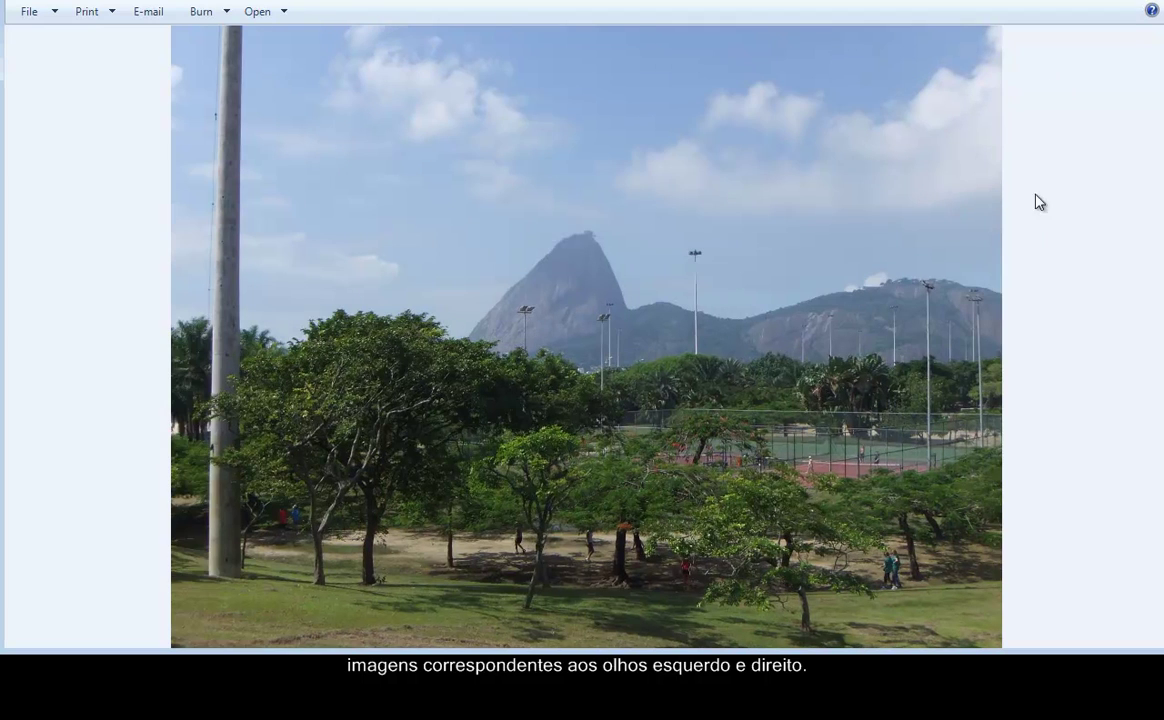
{"action": "left_click", "coordinate": [1052, 4]}
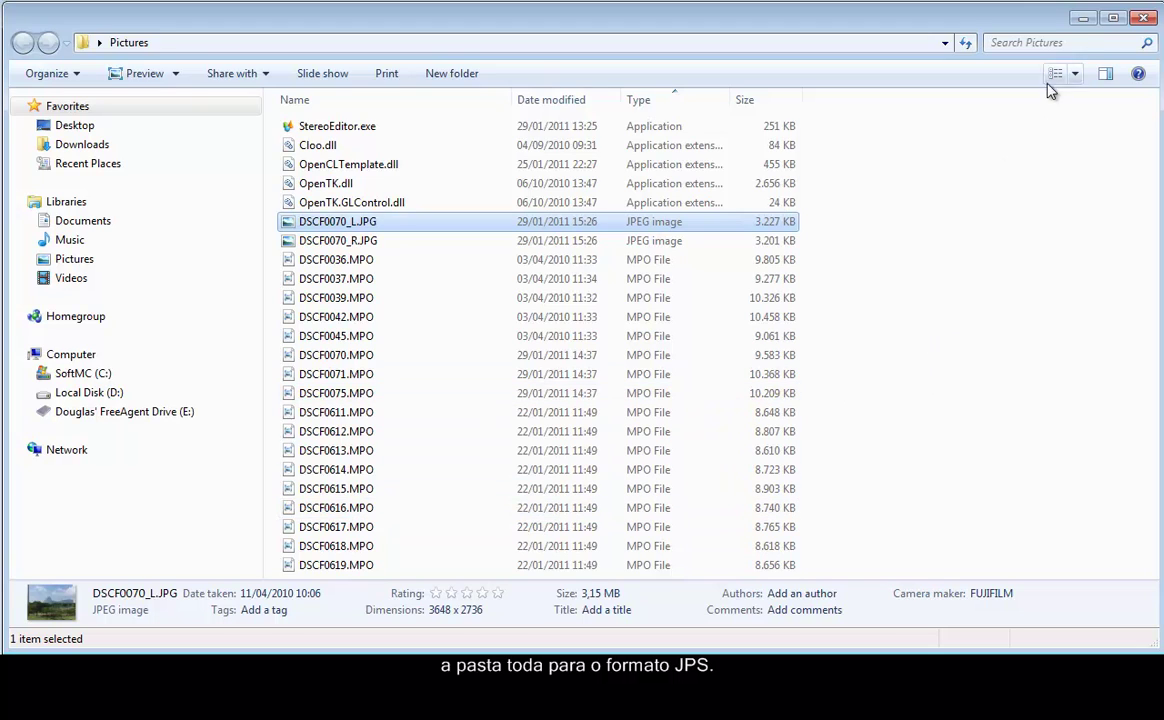
Batch-convert every MPO photo in the Pictures folder to JPS files
{"action": "left_click", "coordinate": [1083, 18]}
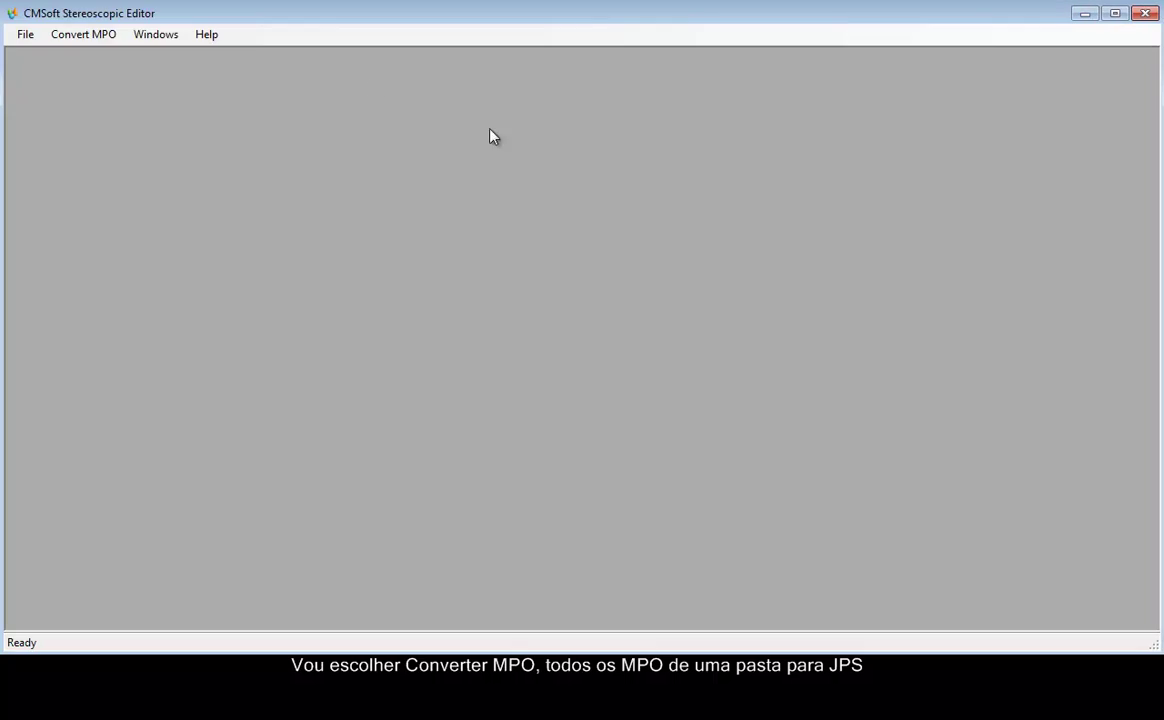
{"action": "left_click", "coordinate": [109, 44]}
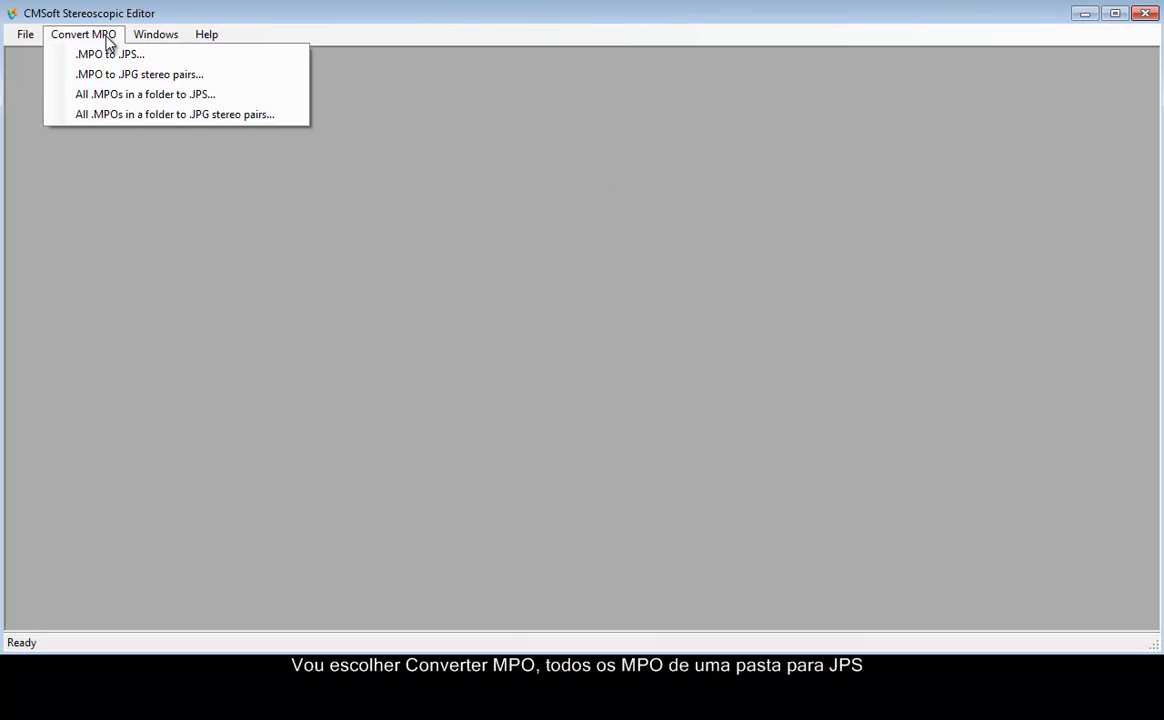
{"action": "left_click", "coordinate": [137, 96]}
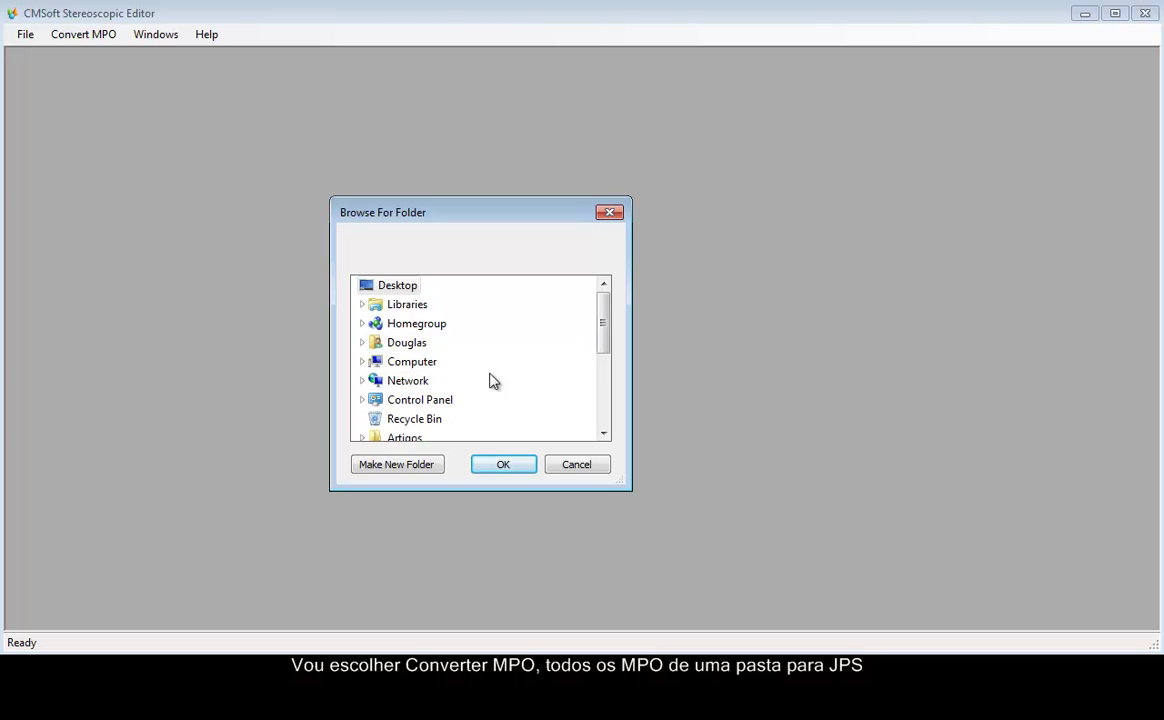
{"action": "left_click_drag", "start_coordinate": [604, 323], "coordinate": [587, 442]}
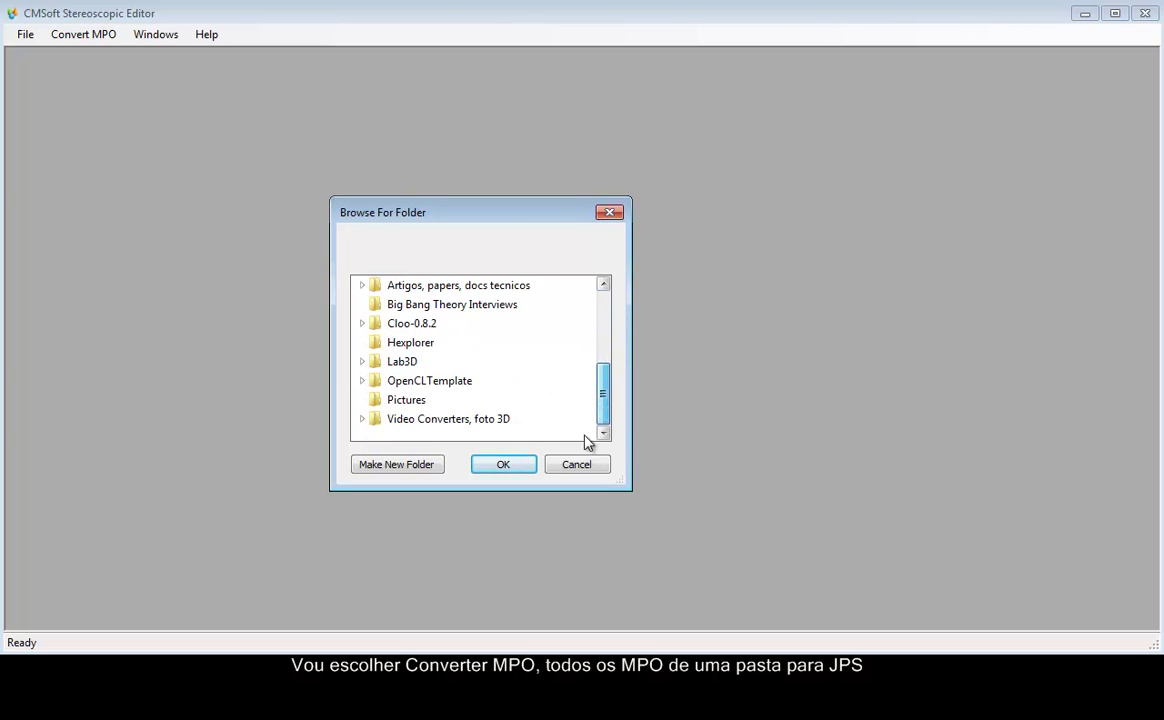
{"action": "left_click", "coordinate": [410, 400]}
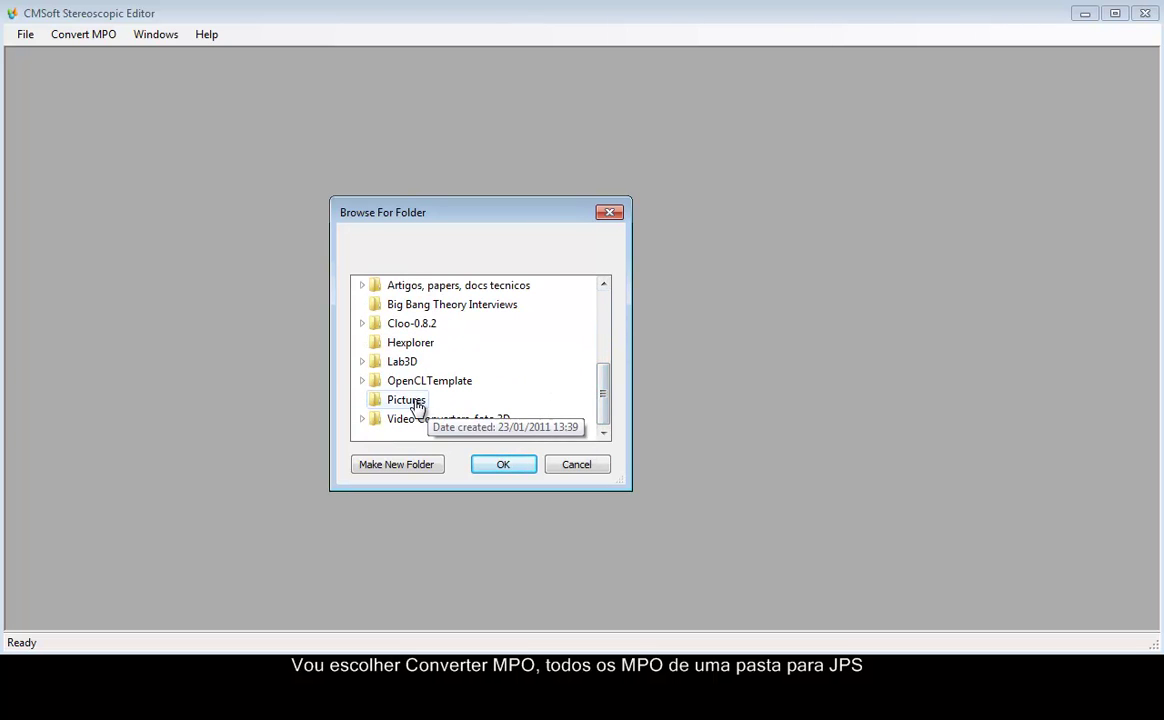
{"action": "left_click", "coordinate": [494, 468]}
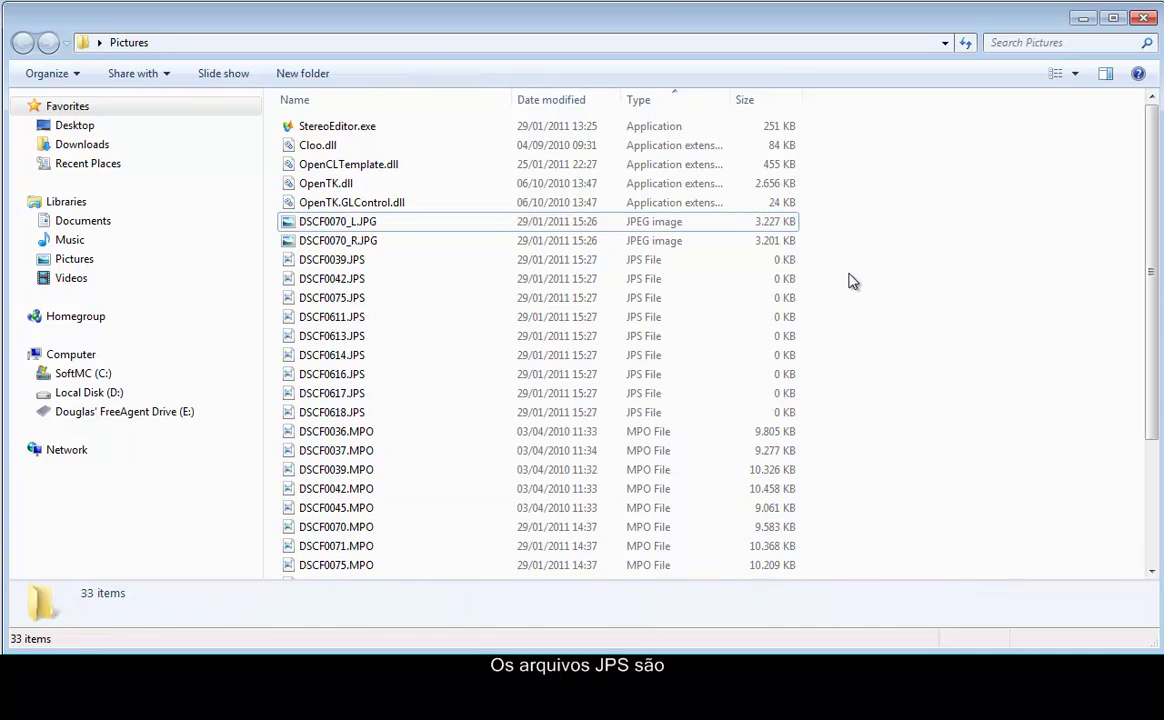
Check that the new JPS files in Pictures reached full size, then minimize Explorer
{"action": "mouse_move", "coordinate": [867, 263]}
{"action": "left_mouse_down"}
{"action": "mouse_move", "coordinate": [790, 298]}
{"action": "mouse_move", "coordinate": [892, 311]}
{"action": "left_mouse_up"}
{"action": "left_click", "coordinate": [892, 311]}
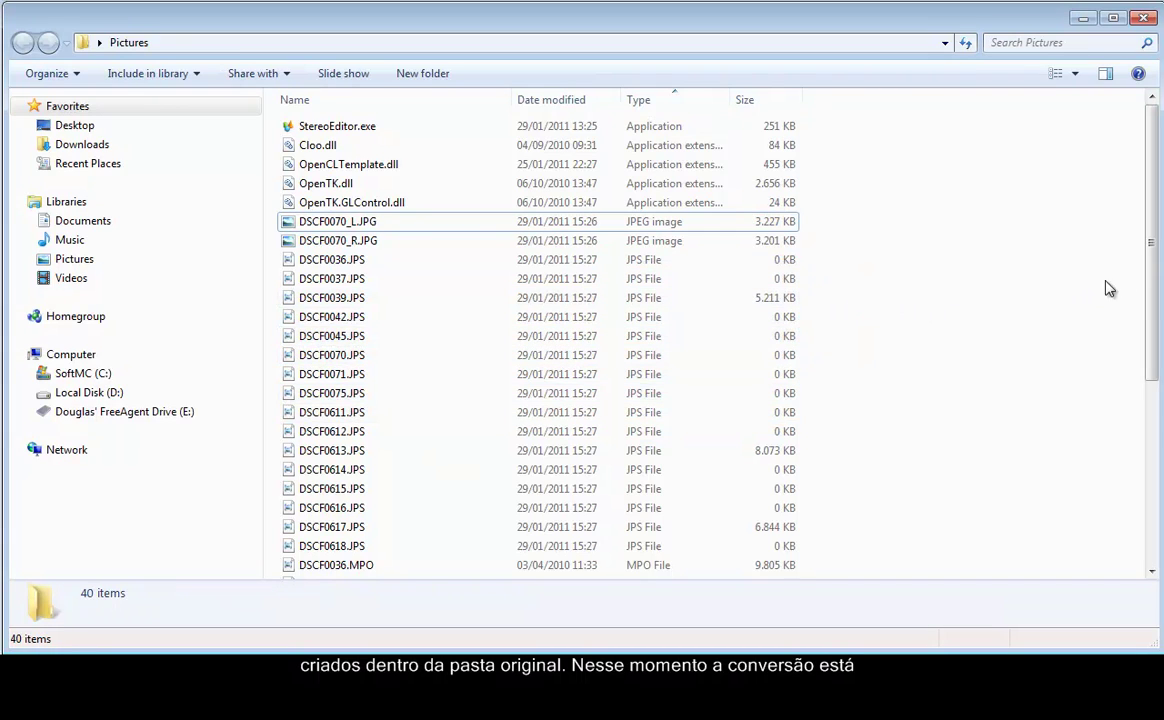
{"action": "scroll", "coordinate": [882, 258], "scroll_direction": "down", "scroll_amount": 1}
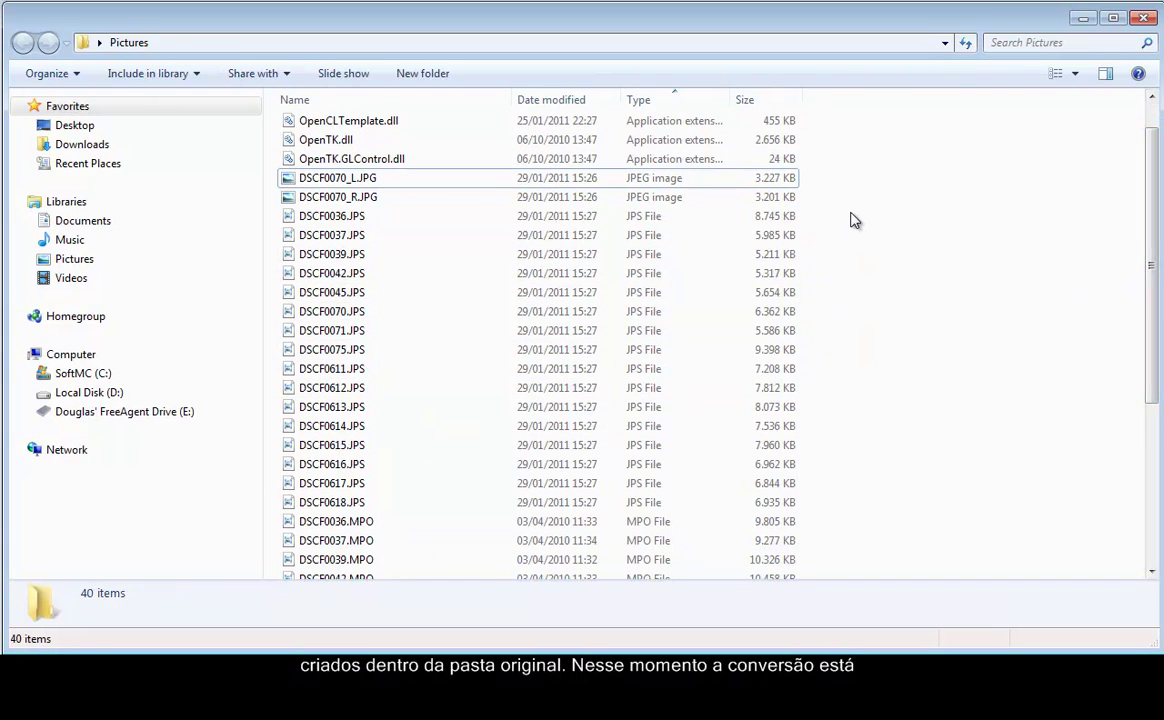
{"action": "left_click_drag", "start_coordinate": [851, 212], "coordinate": [410, 520]}
{"action": "left_click", "coordinate": [1006, 461]}
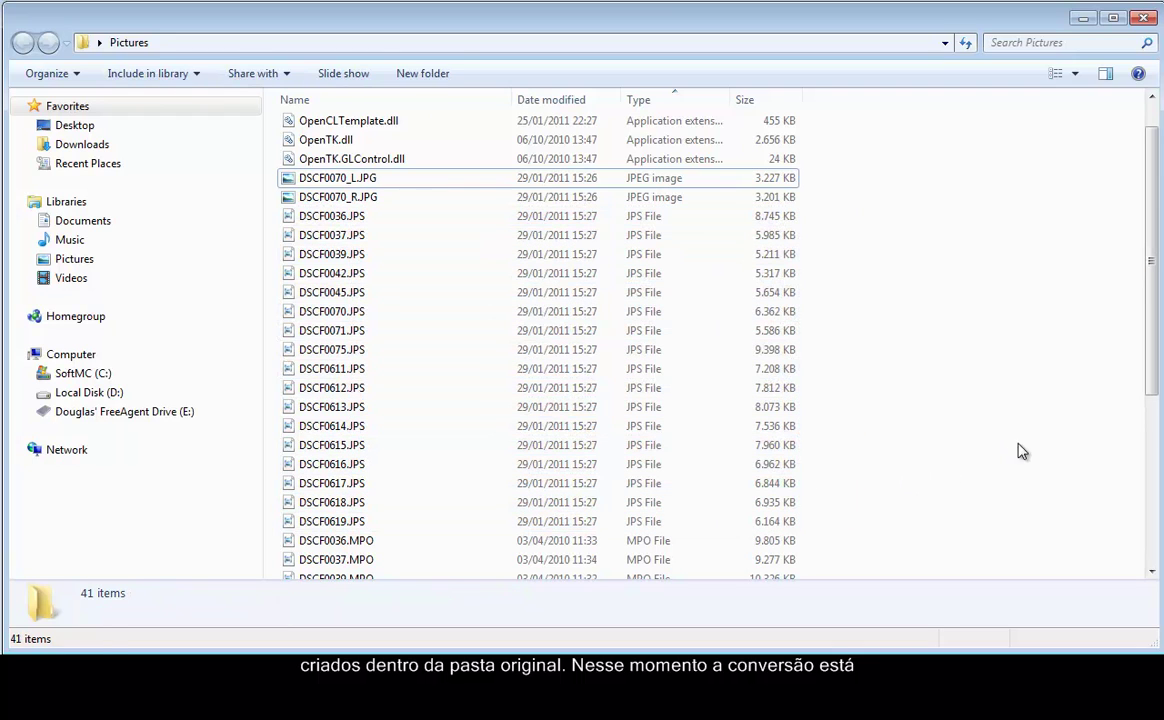
{"action": "scroll", "coordinate": [970, 416], "scroll_direction": "down", "scroll_amount": 2}
{"action": "scroll", "coordinate": [975, 416], "scroll_direction": "up", "scroll_amount": 1}
{"action": "scroll", "coordinate": [975, 416], "scroll_direction": "up", "scroll_amount": 1}
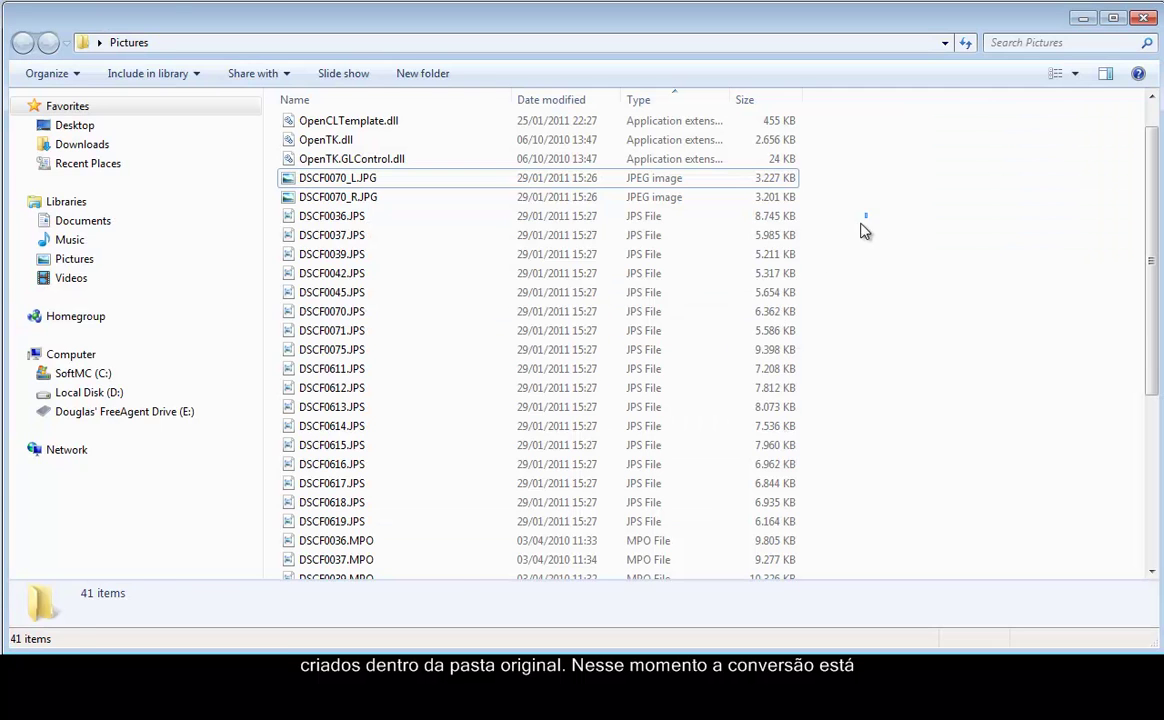
{"action": "left_click", "coordinate": [760, 331]}
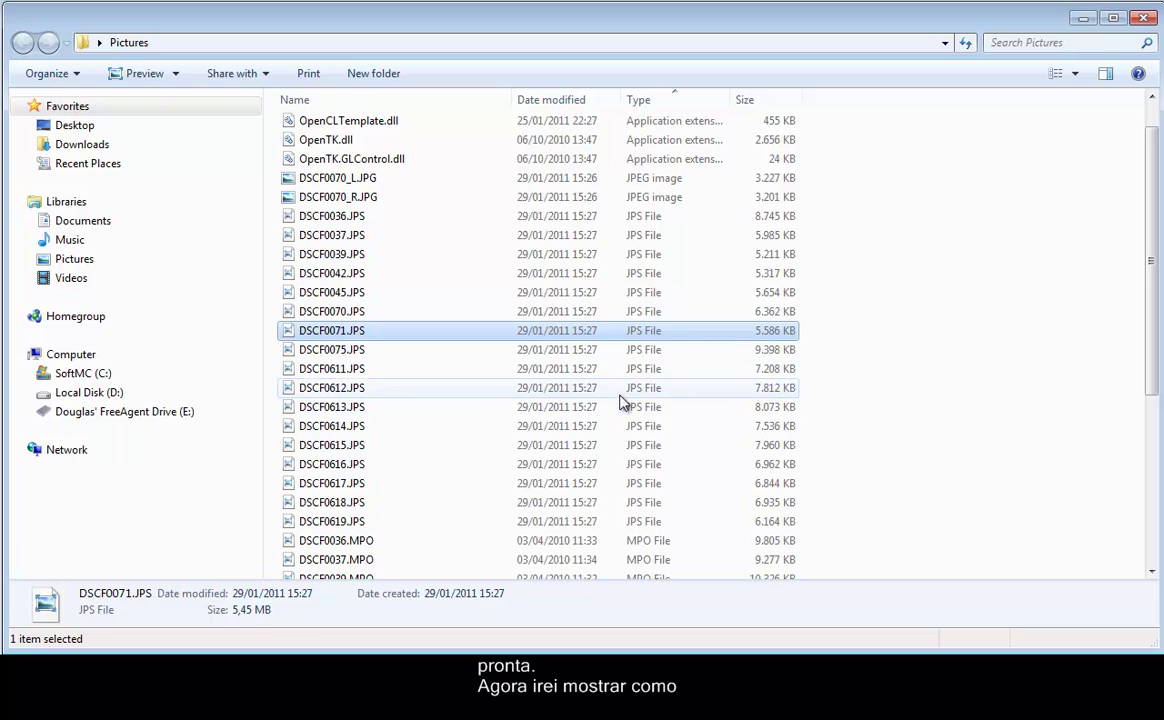
{"action": "left_click", "coordinate": [1083, 18]}
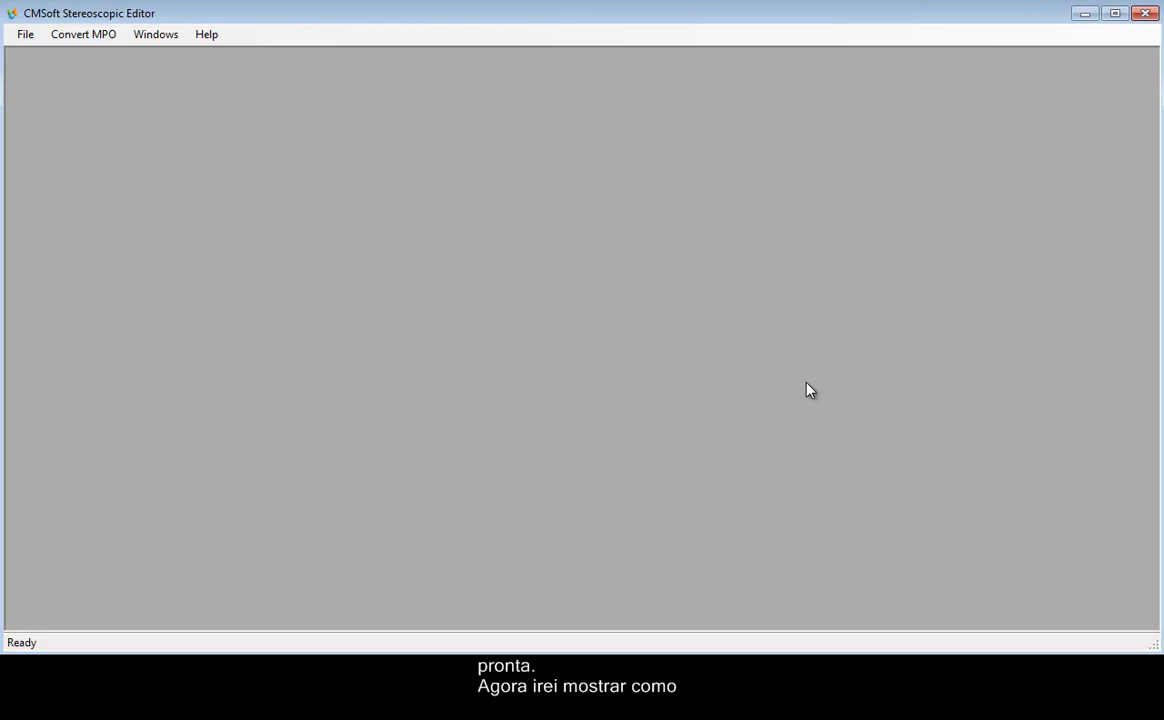
Open DSCF0070.MPO, not its JPS version, from Pictures in the editor
{"action": "left_click", "coordinate": [28, 36]}
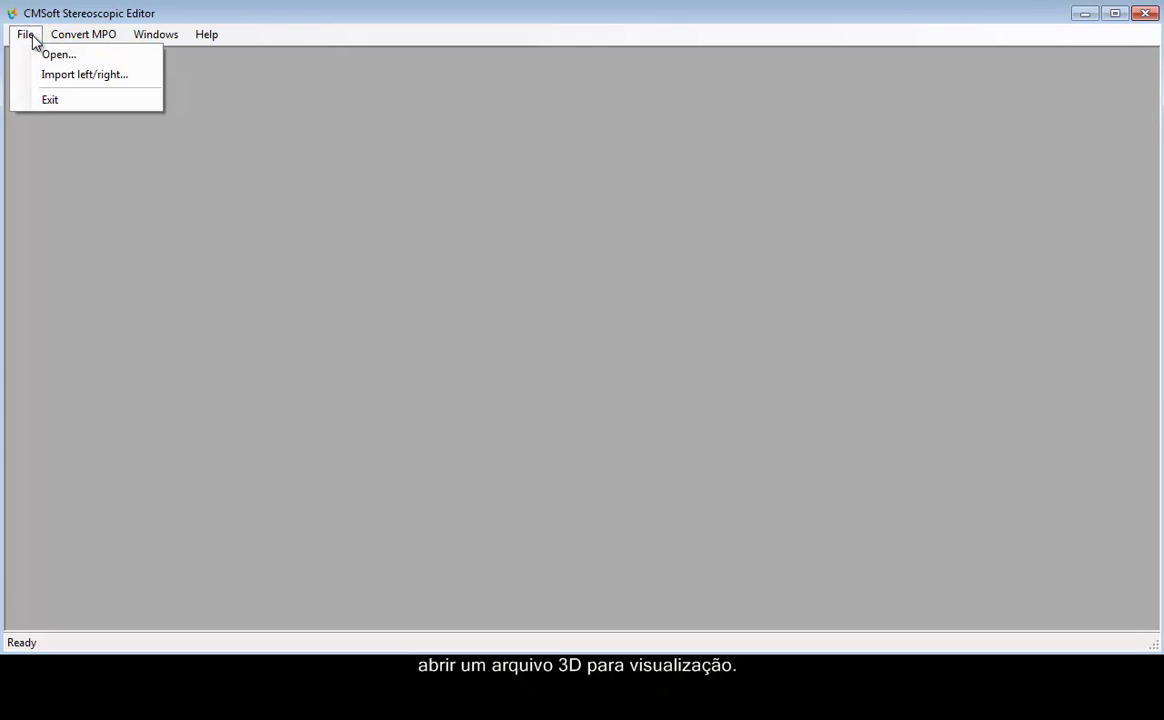
{"action": "left_click", "coordinate": [68, 54]}
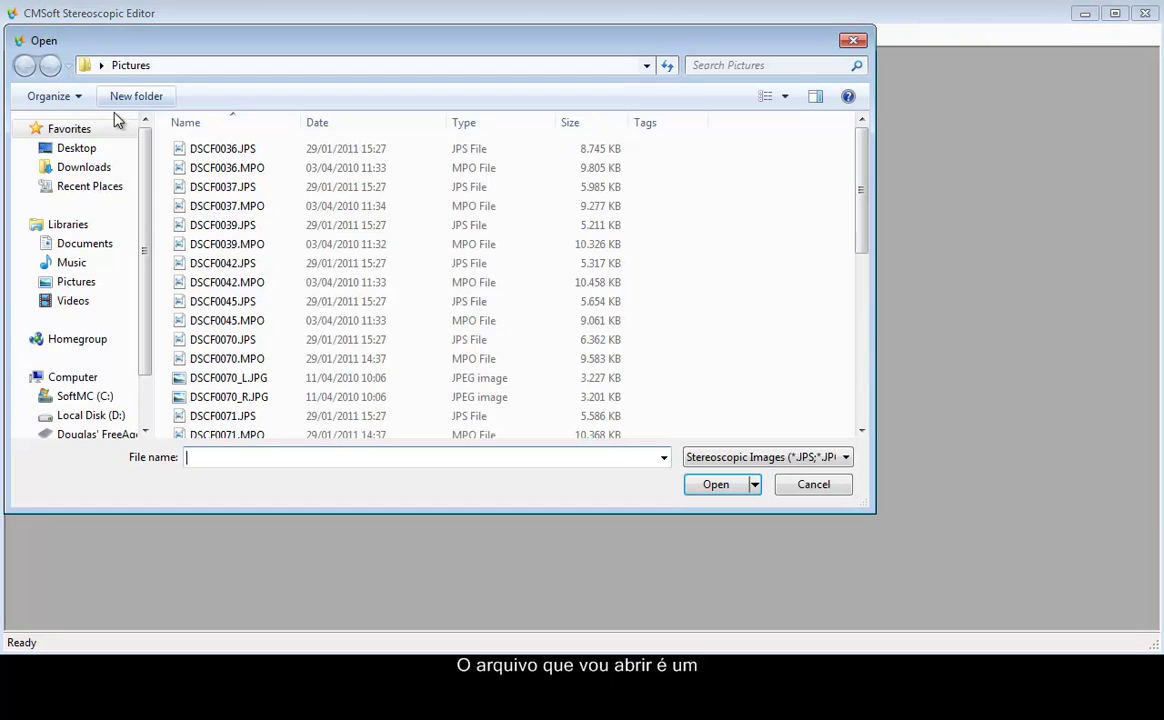
{"action": "left_click", "coordinate": [272, 340]}
{"action": "left_click", "coordinate": [258, 360]}
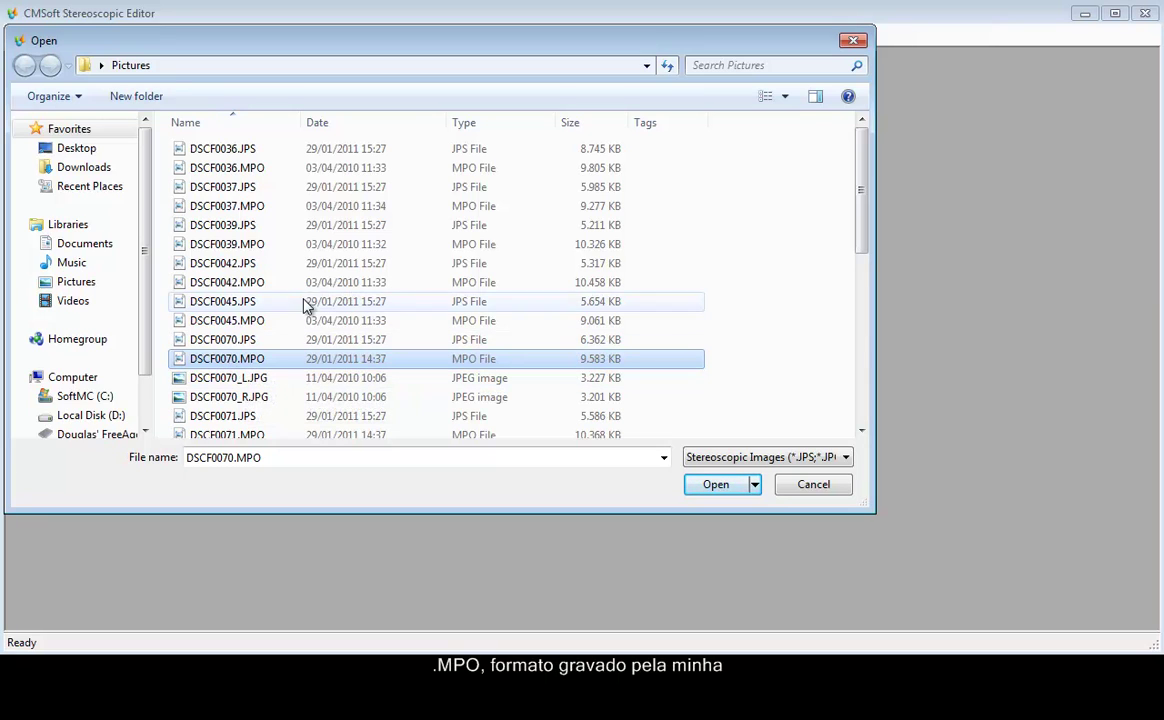
{"action": "left_click", "coordinate": [720, 490]}
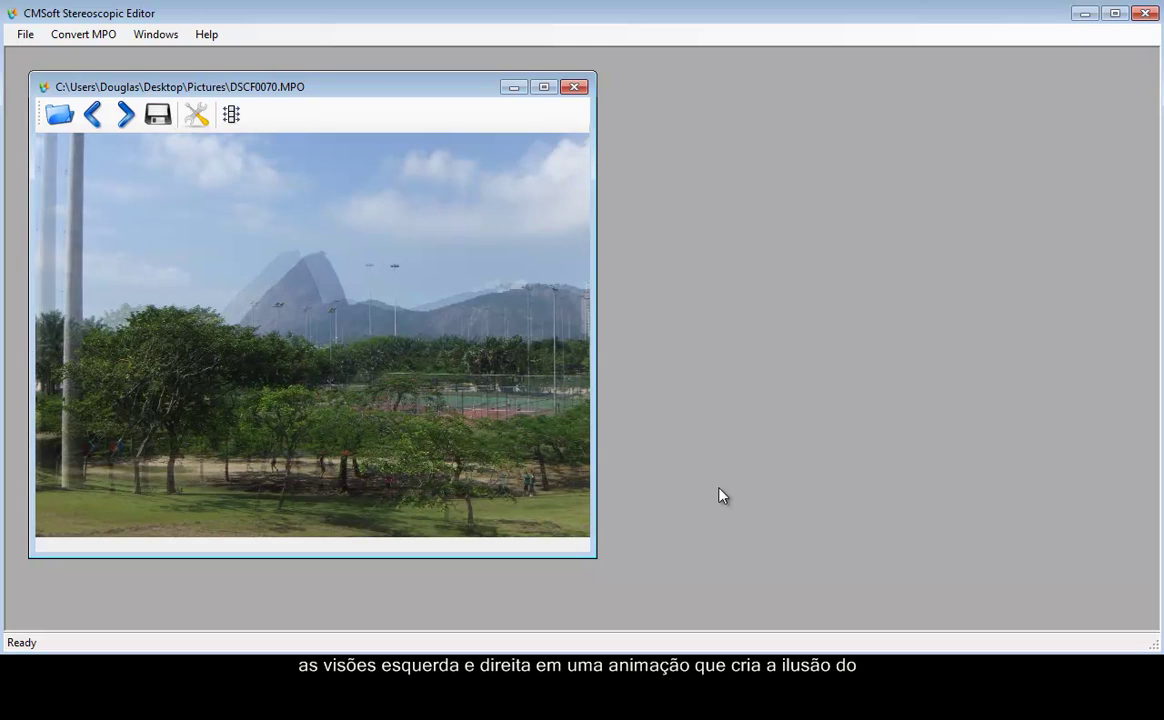
Maximize the DSCF0070 window, enable auto-parallax, and zoom and pan onto the mountain
{"action": "left_click", "coordinate": [544, 88]}
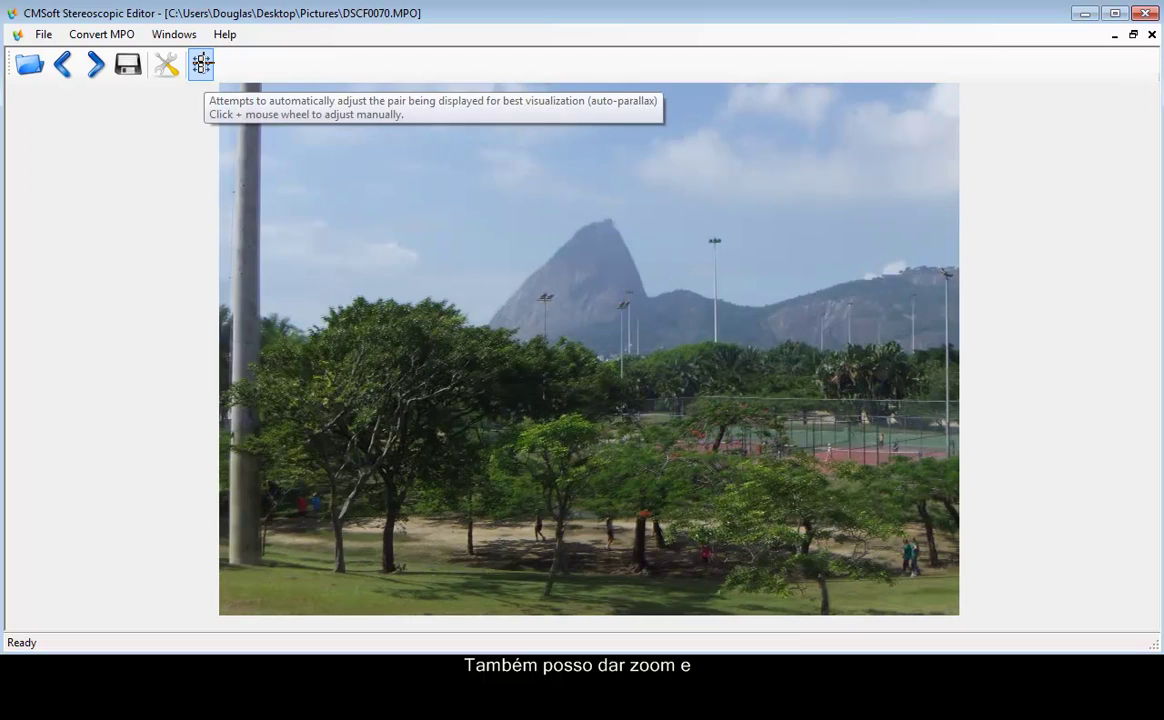
{"action": "left_click", "coordinate": [201, 64]}
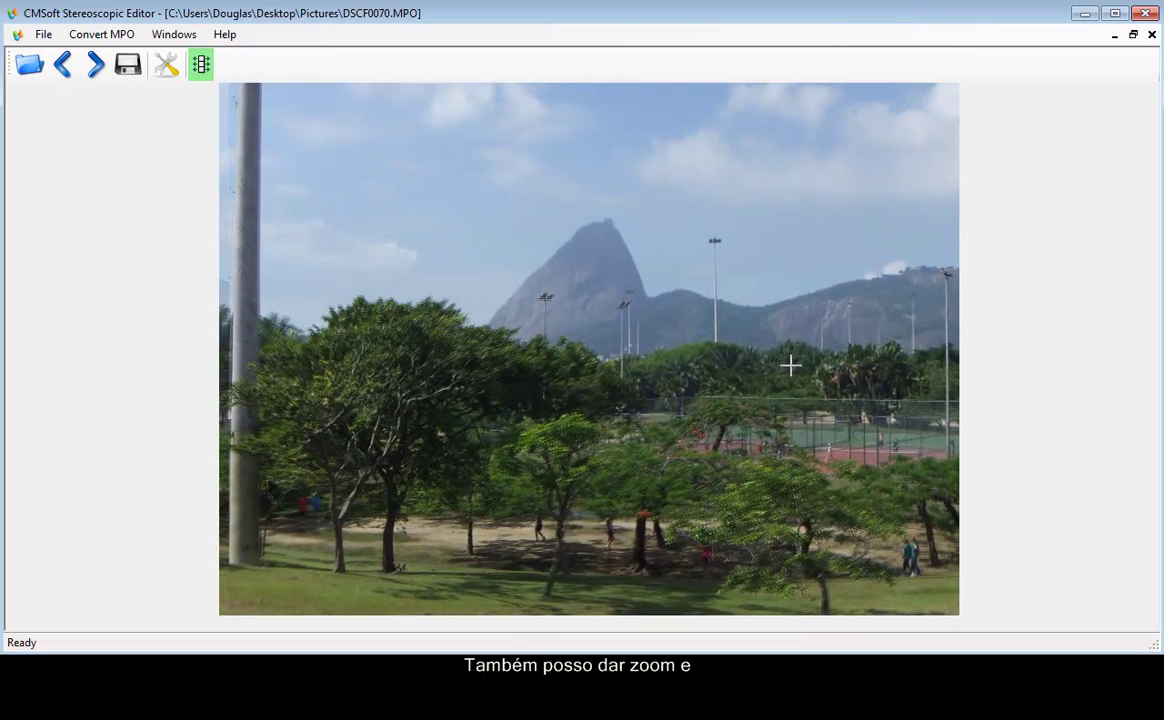
{"action": "scroll", "coordinate": [790, 366], "scroll_direction": "up", "scroll_amount": 3}
{"action": "mouse_move", "coordinate": [792, 218]}
{"action": "left_mouse_down"}
{"action": "mouse_move", "coordinate": [559, 470]}
{"action": "mouse_move", "coordinate": [712, 240]}
{"action": "mouse_move", "coordinate": [670, 330]}
{"action": "left_mouse_up"}
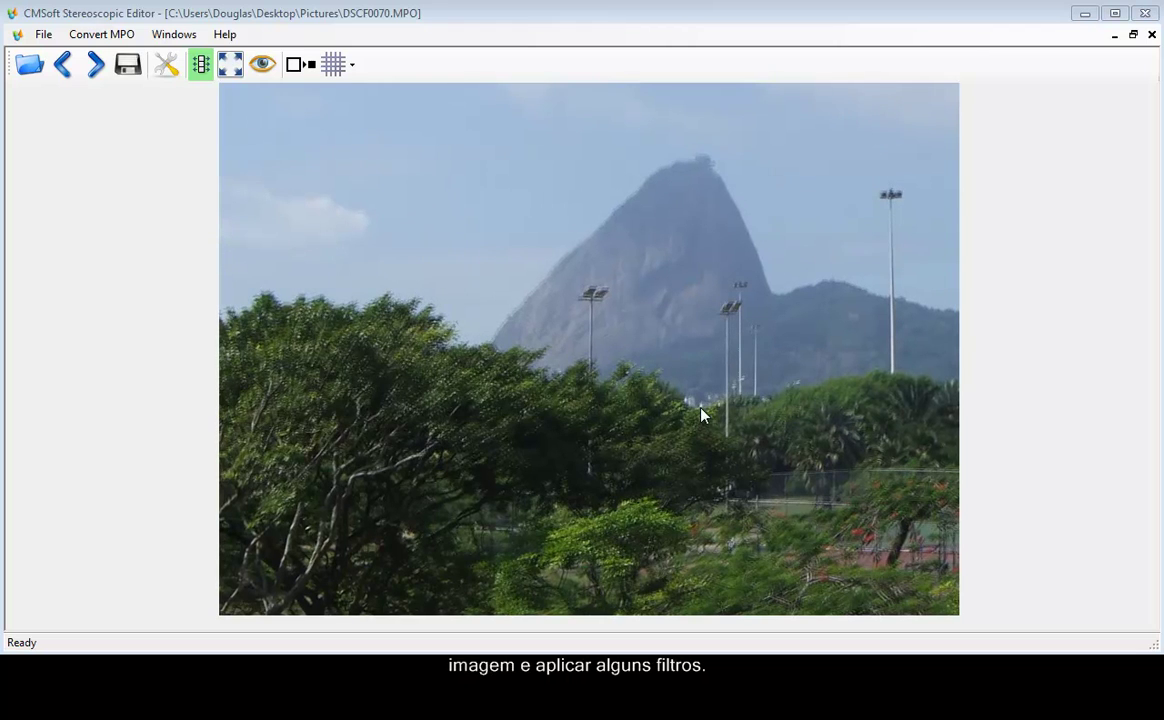
Apply the Gaussian Blur filter, then the Sobel Edge Operator, to DSCF0070.MPO
{"action": "left_click", "coordinate": [351, 66]}
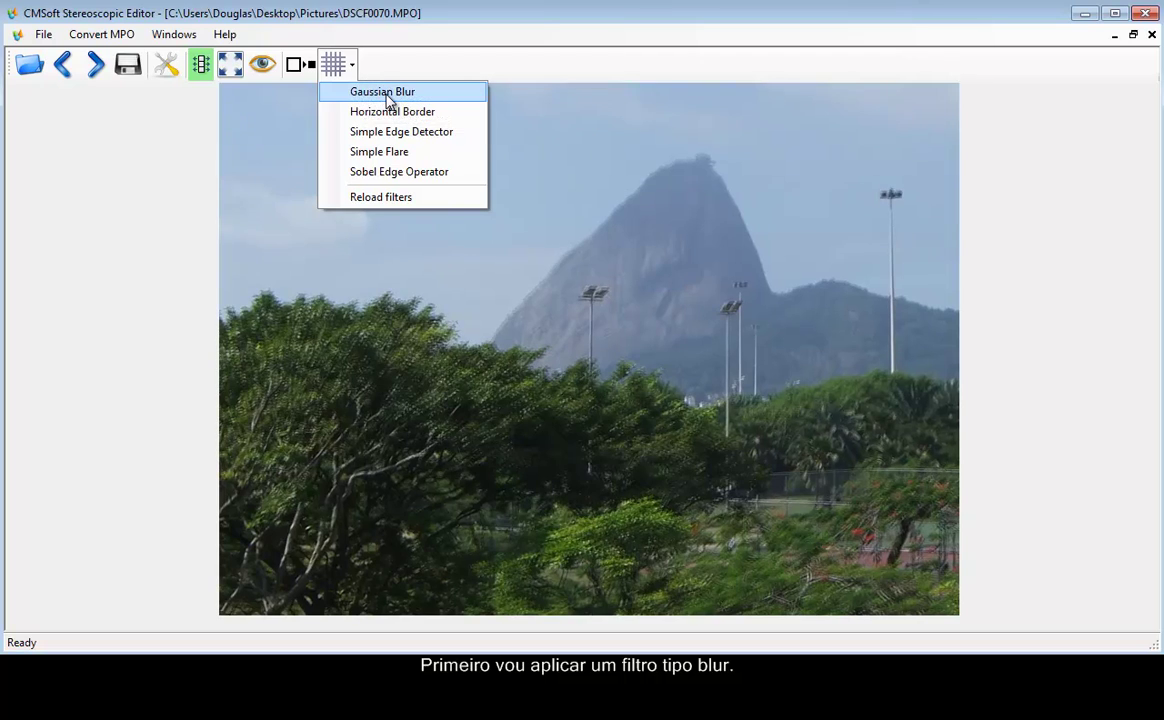
{"action": "left_click", "coordinate": [387, 96]}
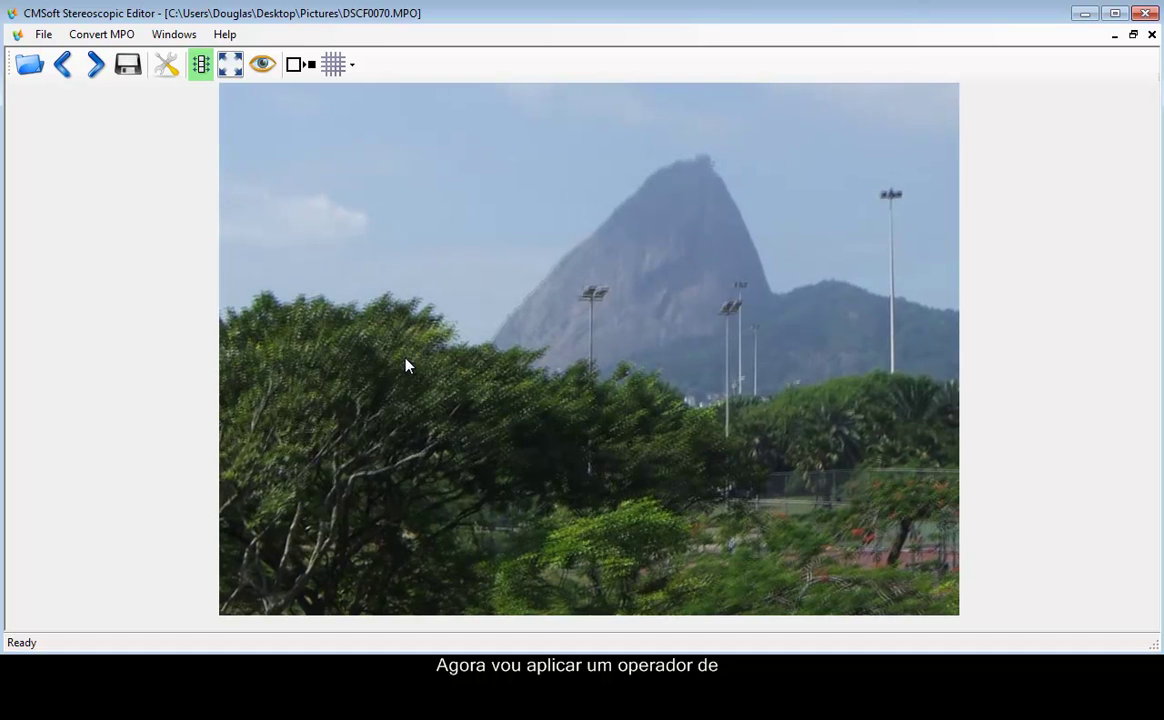
{"action": "left_click", "coordinate": [356, 66]}
{"action": "left_click", "coordinate": [404, 178]}
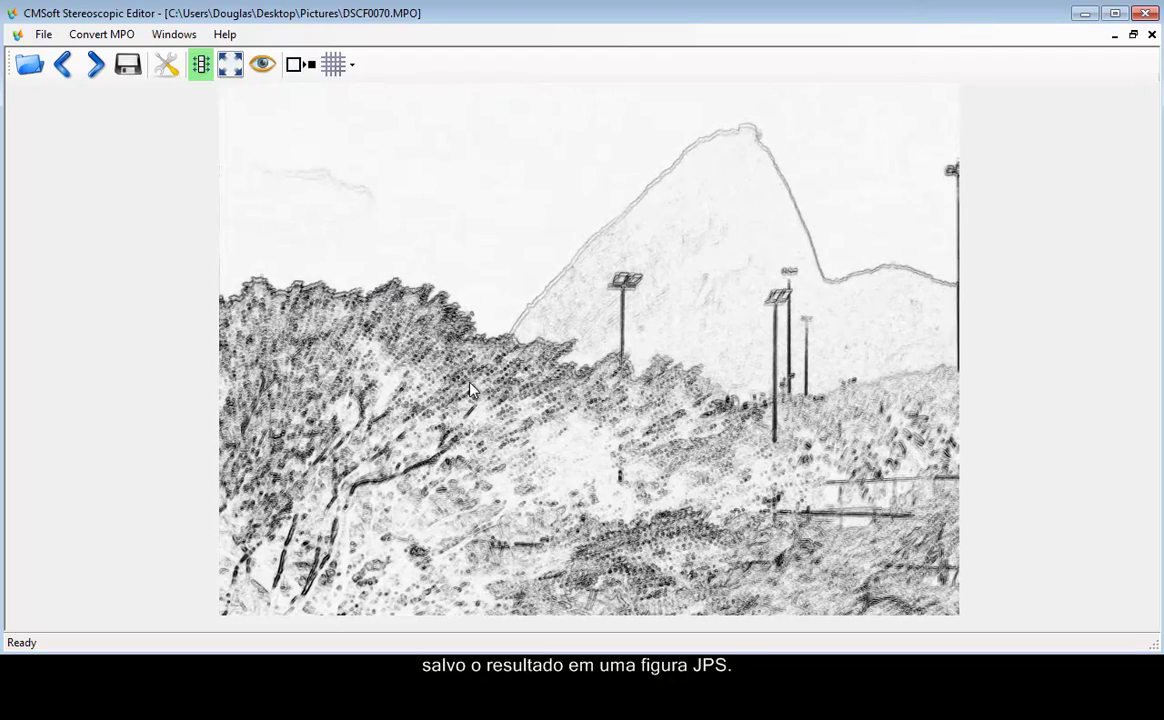
Save the edge-filtered image in Pictures as the Stereo JPS file 'test'
{"action": "left_click", "coordinate": [128, 65]}
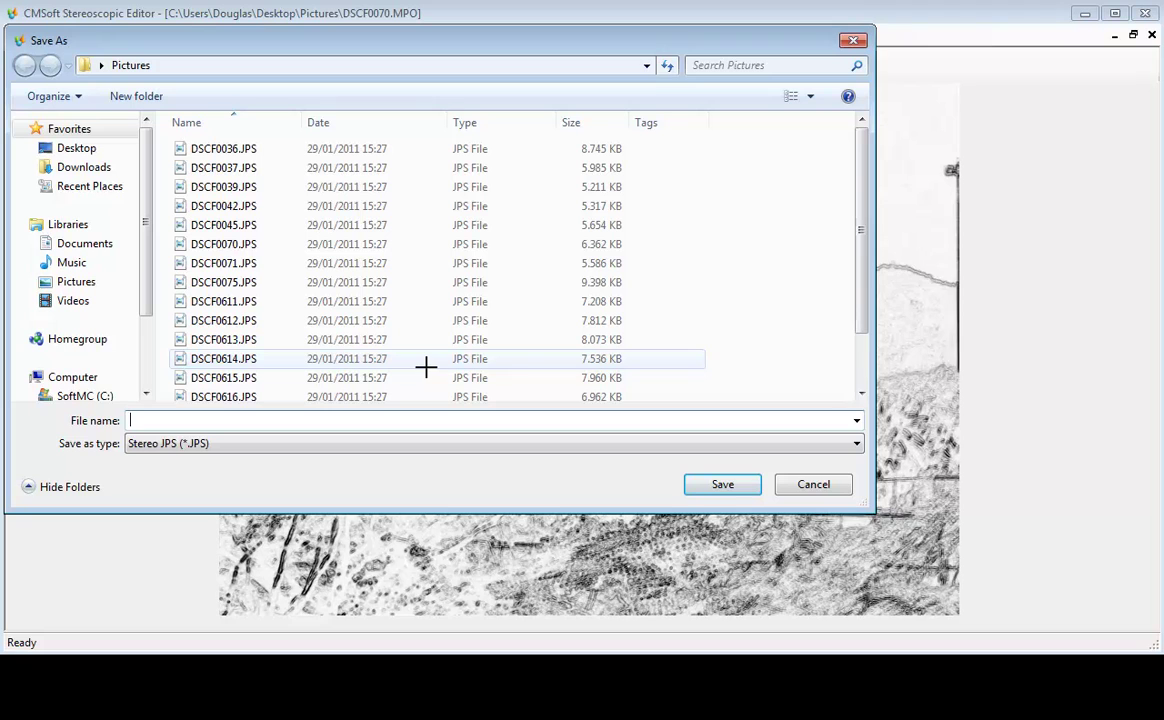
{"action": "type", "text": "test"}
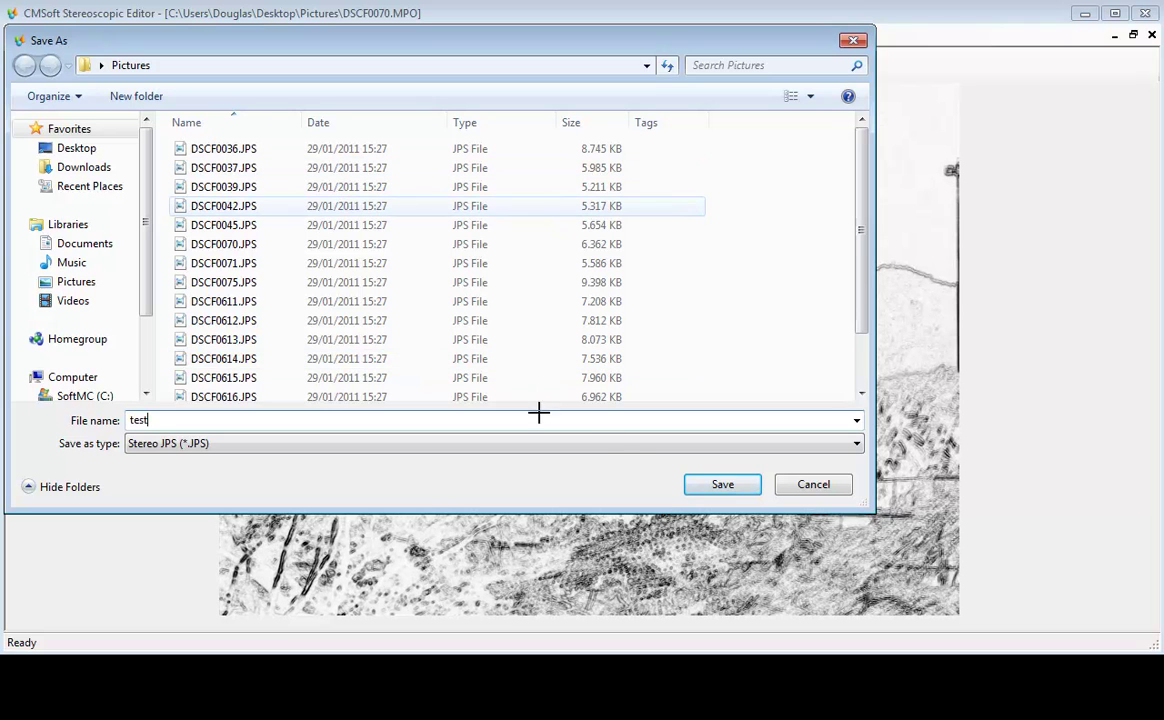
{"action": "left_click", "coordinate": [717, 484]}
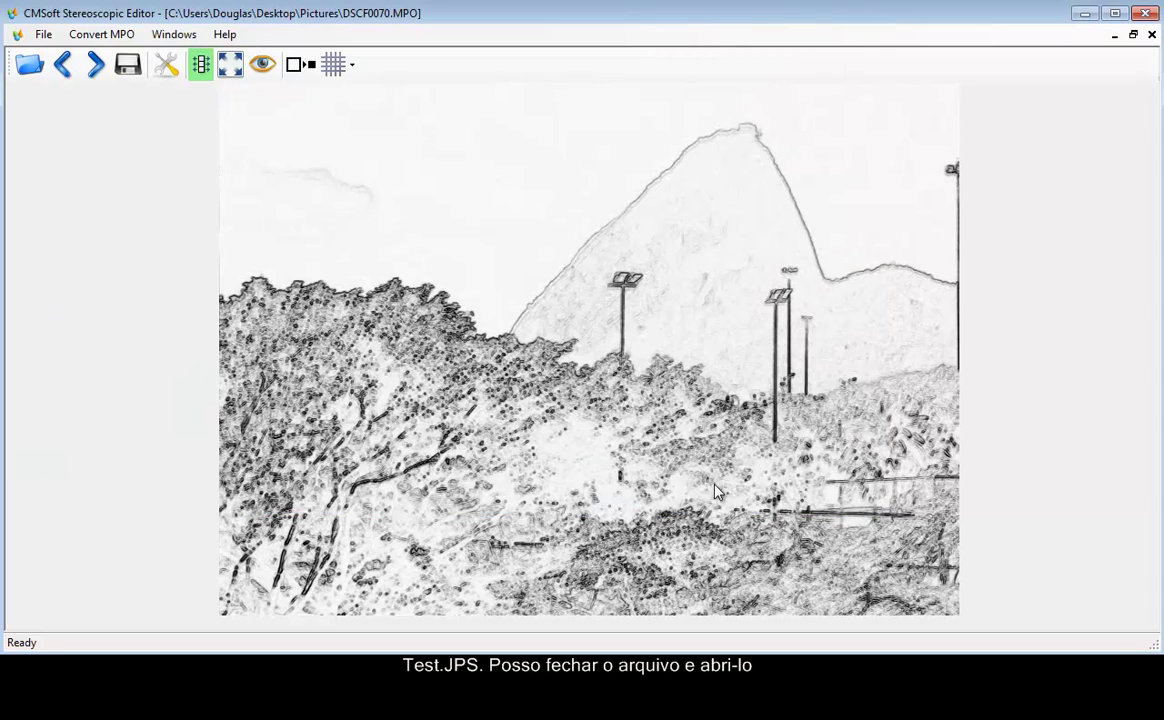
Close DSCF0070.MPO, open test.JPS from Pictures, and maximize its window
{"action": "left_click", "coordinate": [1151, 34]}
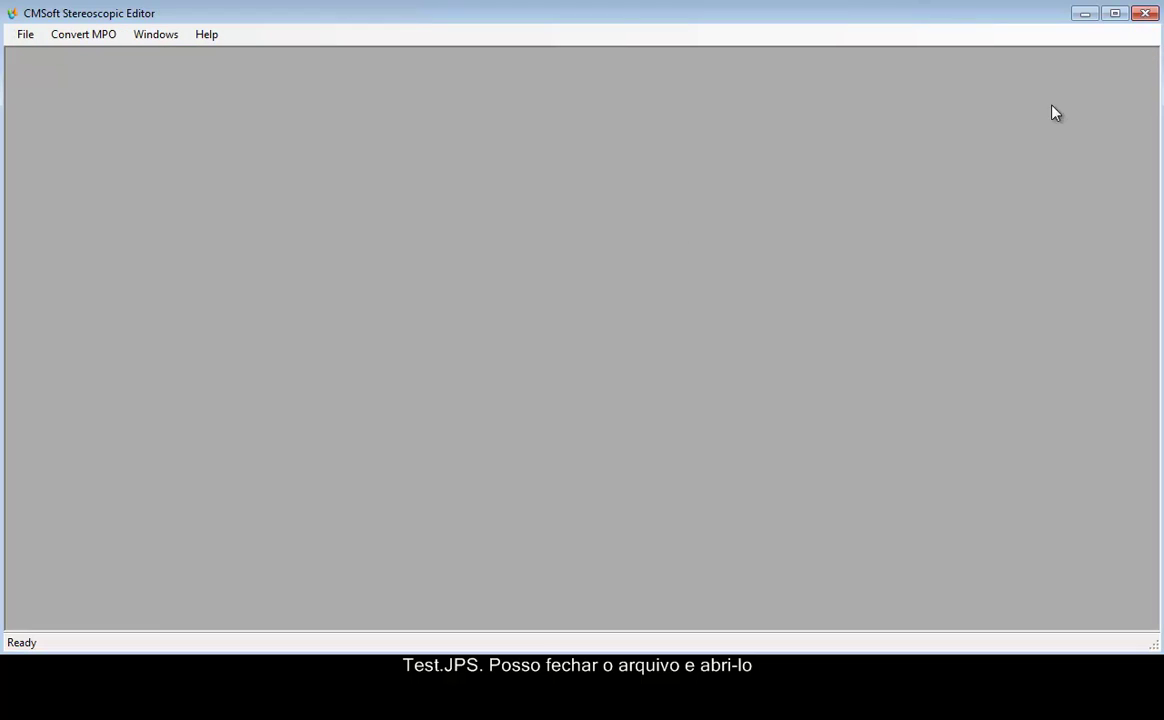
{"action": "left_click", "coordinate": [25, 35]}
{"action": "left_click", "coordinate": [56, 55]}
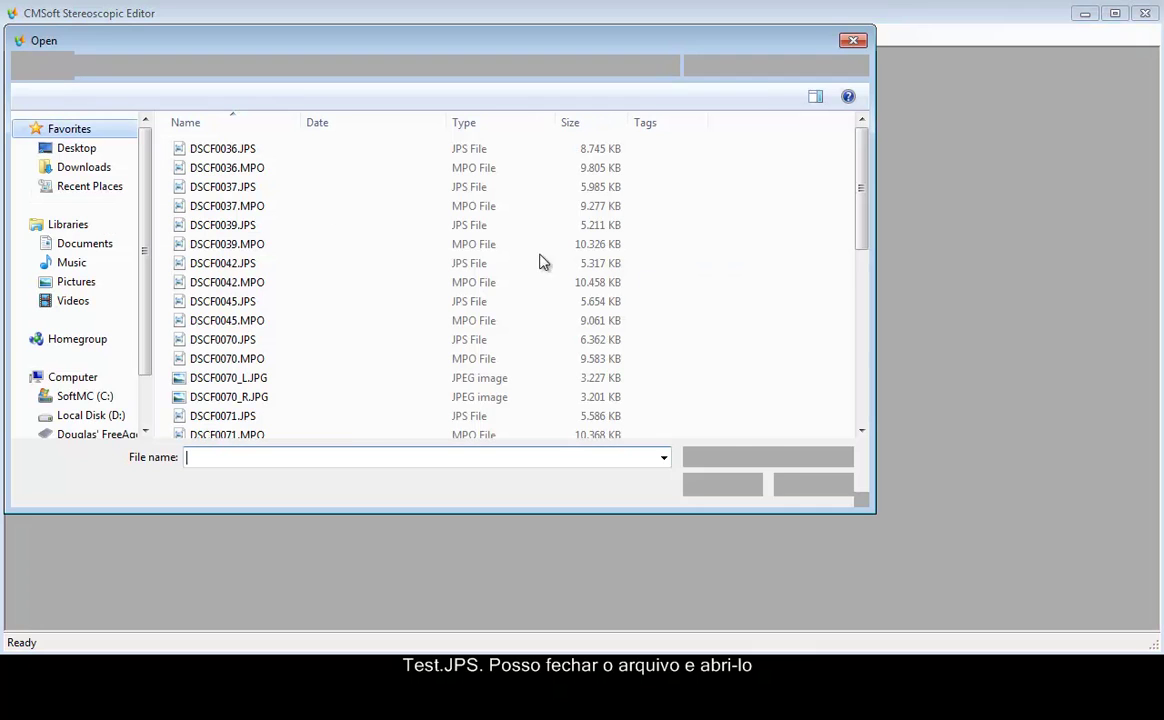
{"action": "mouse_move", "coordinate": [868, 183]}
{"action": "left_mouse_down"}
{"action": "mouse_move", "coordinate": [829, 377]}
{"action": "mouse_move", "coordinate": [808, 400]}
{"action": "left_mouse_up"}
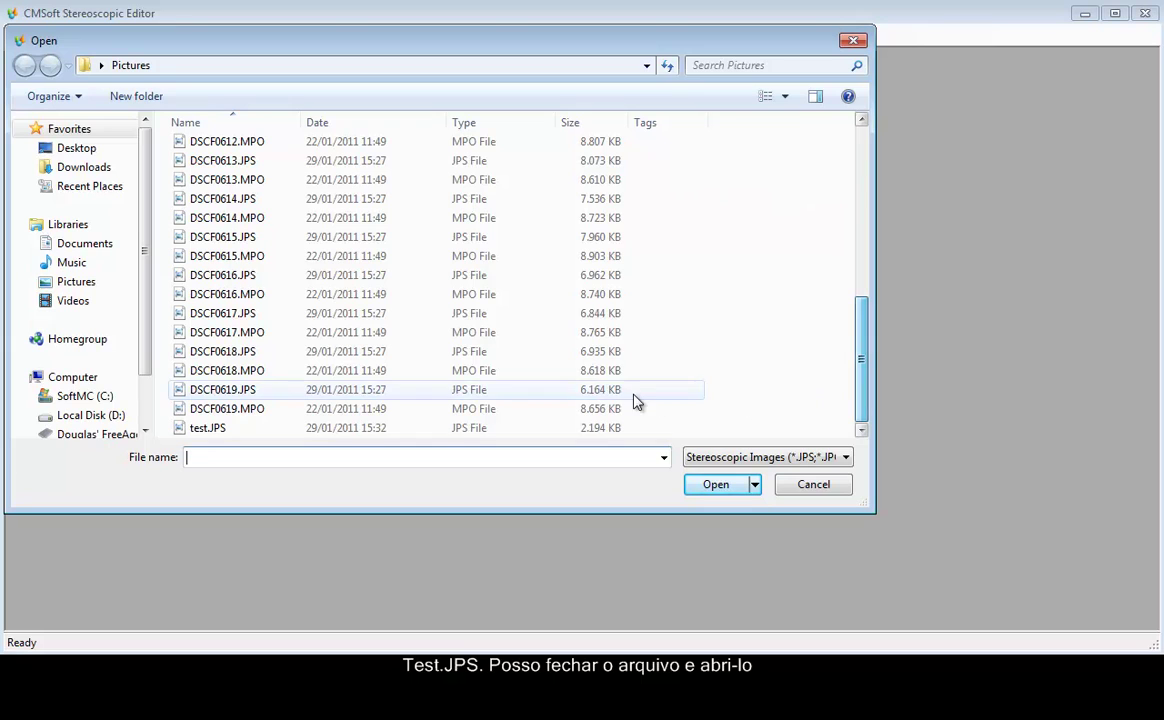
{"action": "left_click", "coordinate": [400, 428]}
{"action": "left_click", "coordinate": [710, 484]}
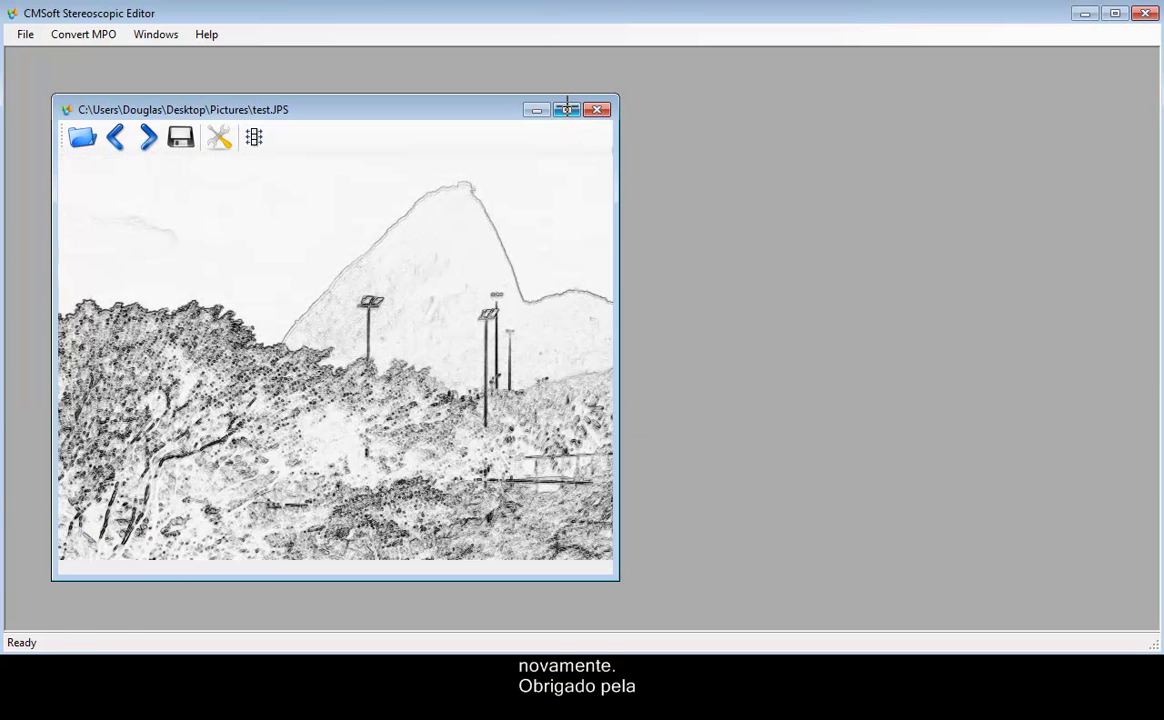
{"action": "left_click", "coordinate": [566, 109]}
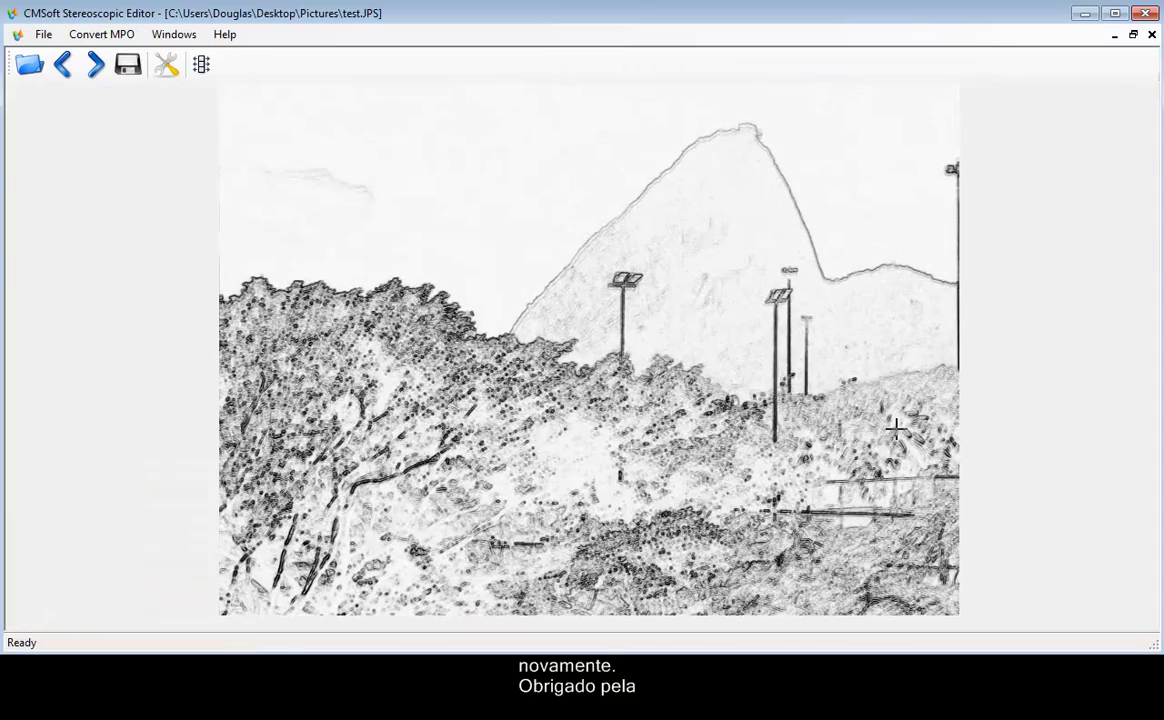